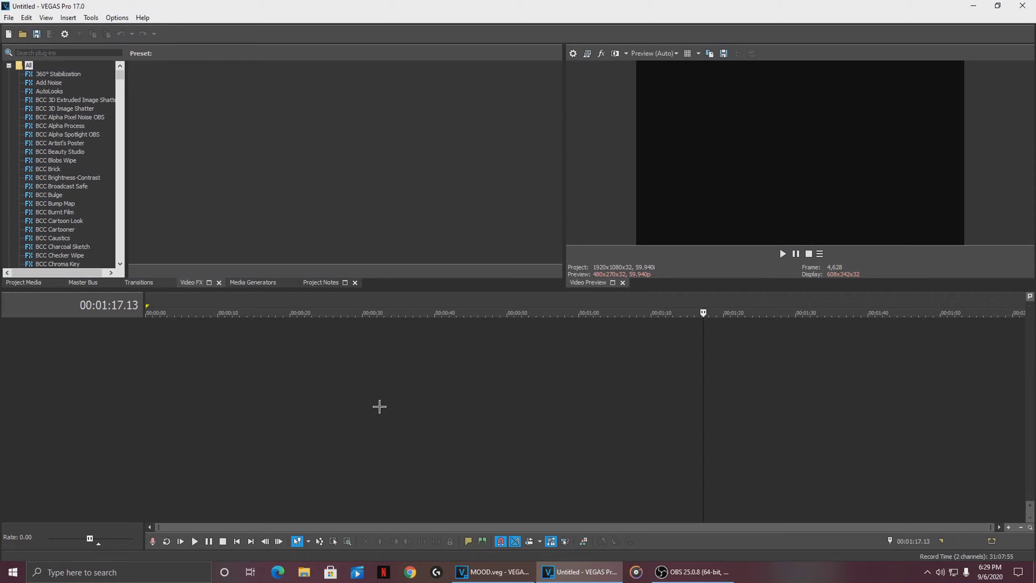
Return the playhead to 00:00:00.00 and narrow the track header area.
{"action": "left_click", "coordinate": [411, 408]}
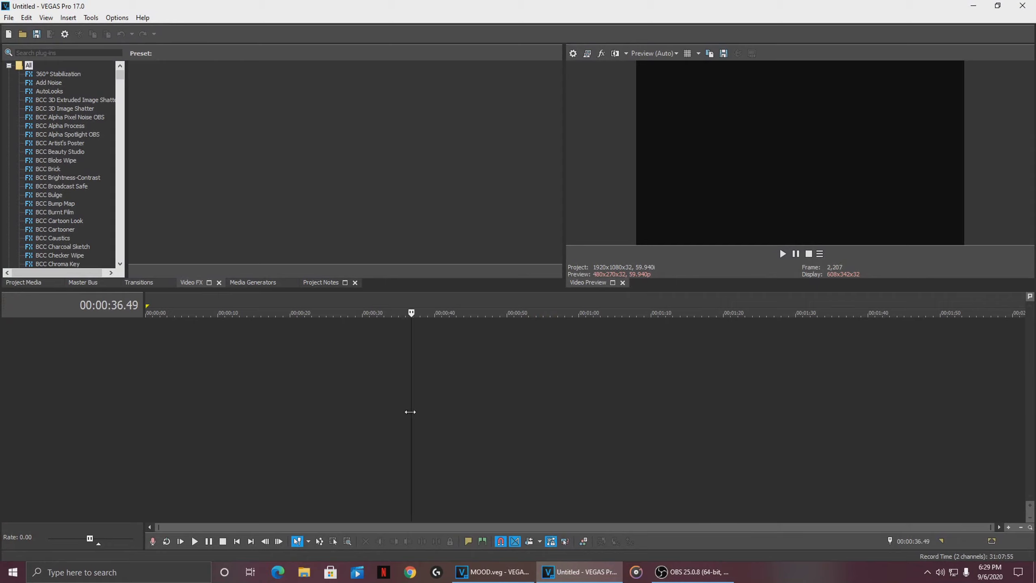
{"action": "left_click_drag", "start_coordinate": [411, 416], "coordinate": [69, 439]}
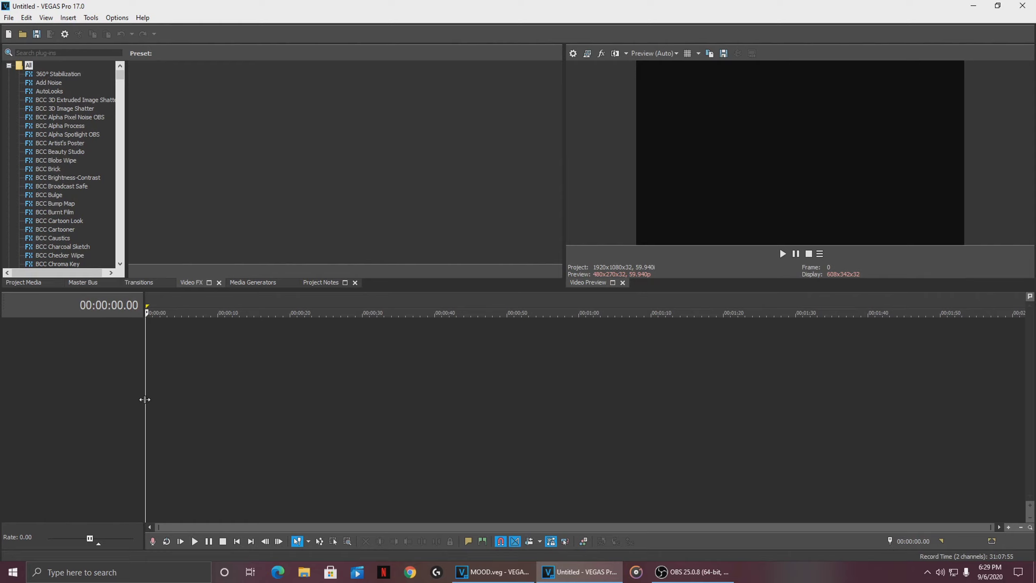
{"action": "left_click_drag", "start_coordinate": [144, 401], "coordinate": [98, 401]}
Browse File Explorer to D:\VEGAS EFFECTS & TRANSITIONS\Cinepack Text\CinePacks Letter FX SAMPLE\Alphabet.
{"action": "left_click", "coordinate": [304, 571]}
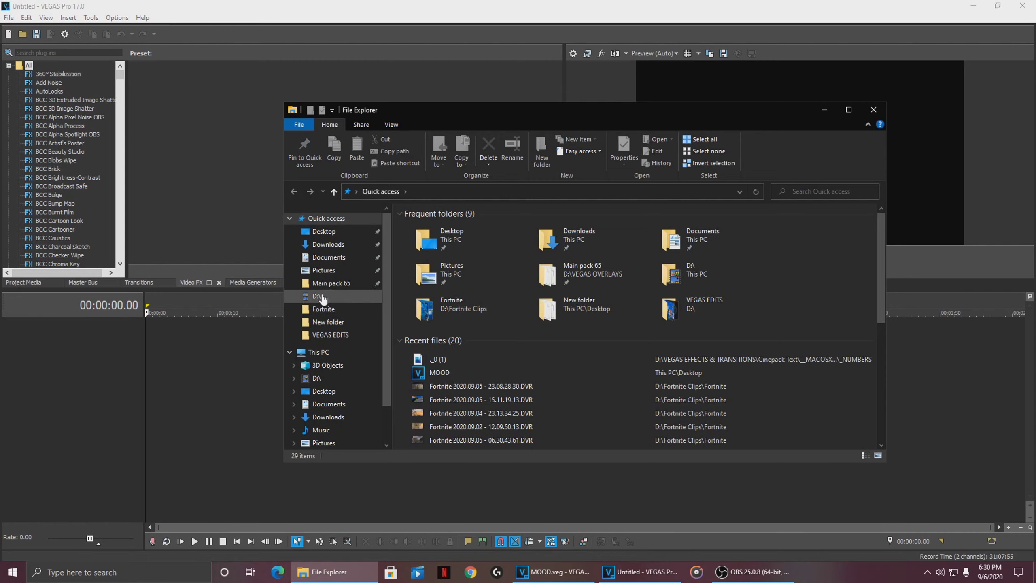
{"action": "left_click", "coordinate": [320, 297]}
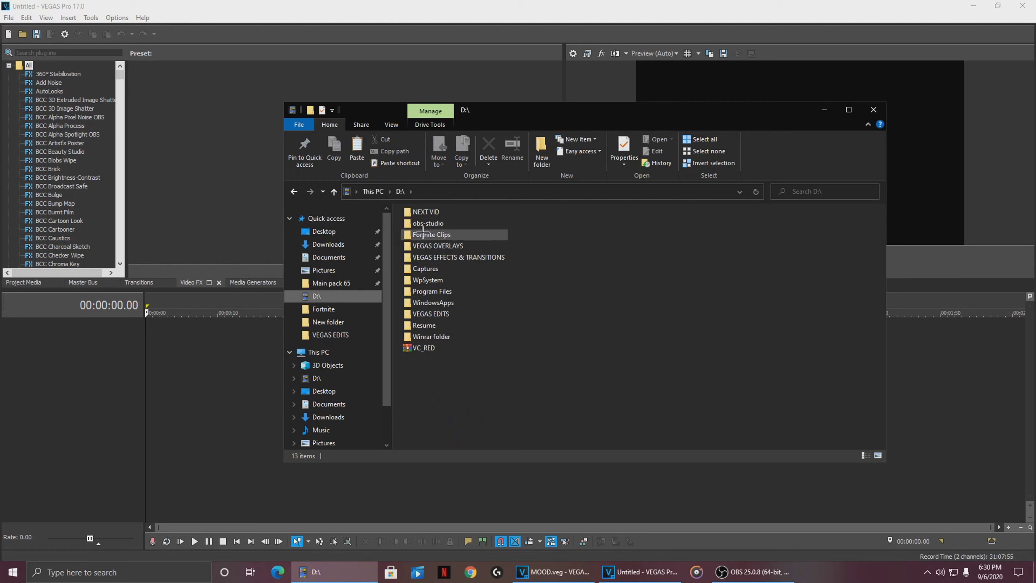
{"action": "double_click", "coordinate": [451, 256]}
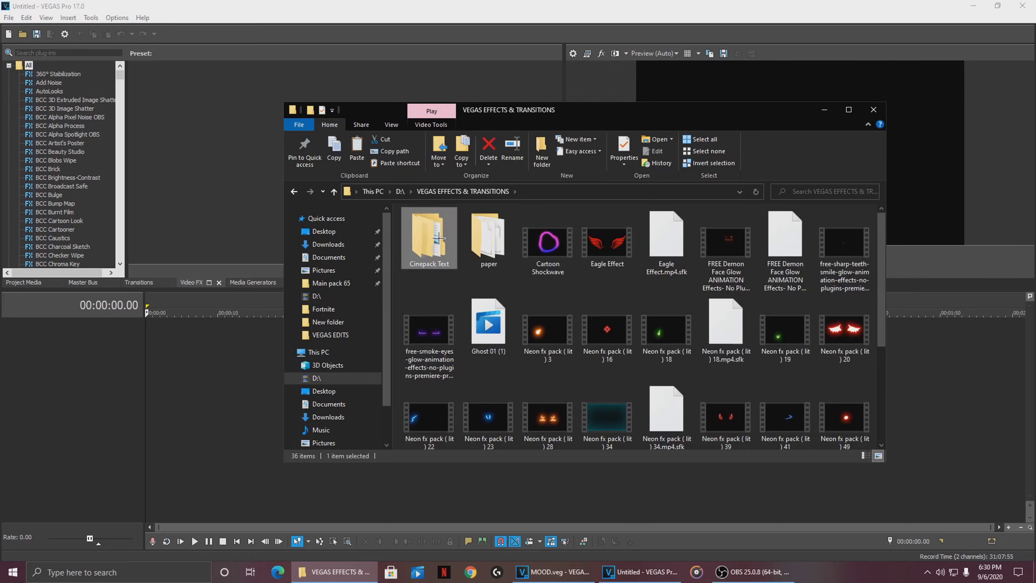
{"action": "double_click", "coordinate": [440, 239]}
{"action": "double_click", "coordinate": [488, 241]}
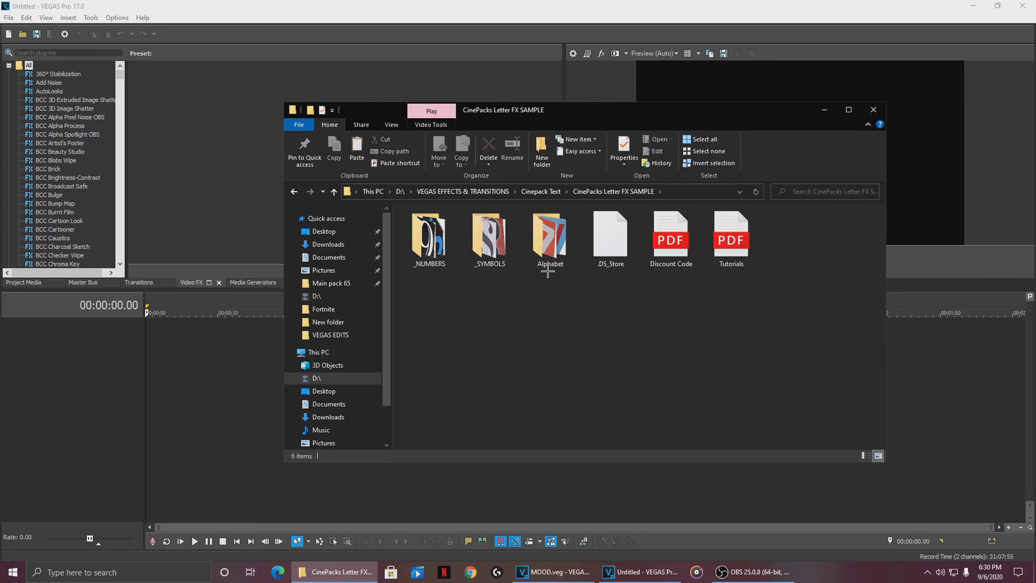
{"action": "double_click", "coordinate": [548, 249]}
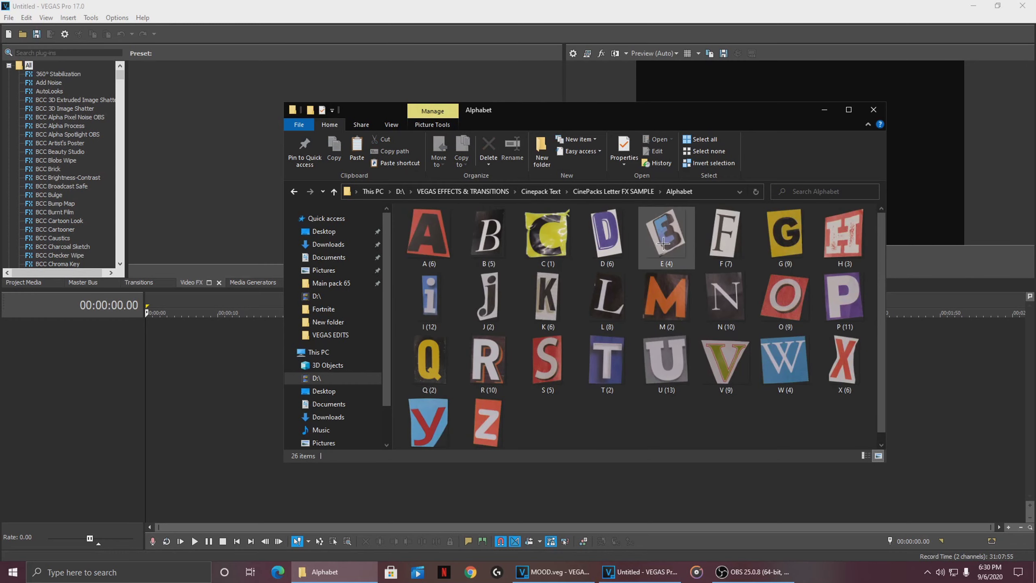
Select the H, I, G, L, T and S letter images together.
{"action": "left_click", "coordinate": [844, 239]}
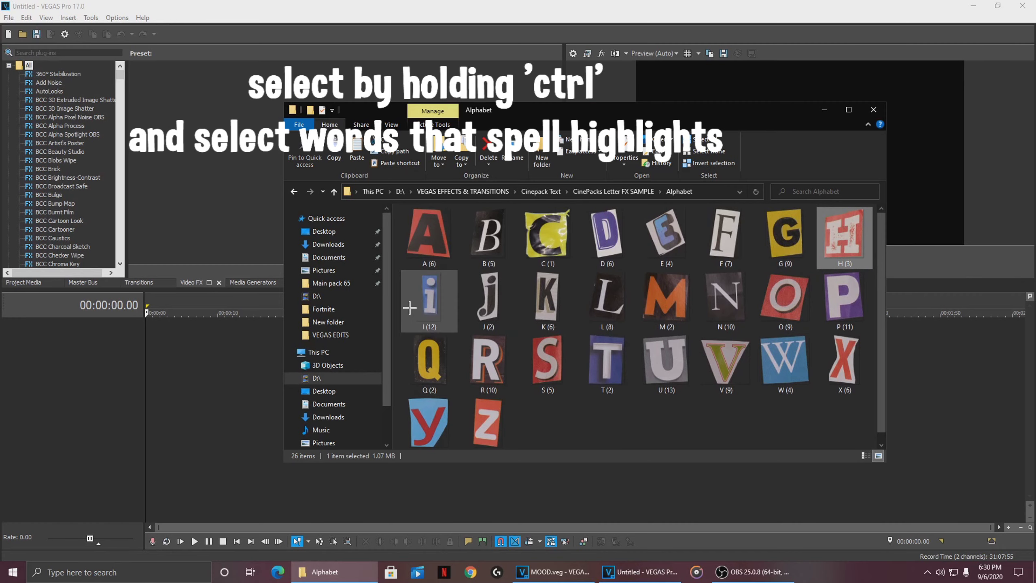
{"action": "left_click", "coordinate": [426, 298], "text": "ctrl"}
{"action": "left_click", "coordinate": [785, 237], "text": "ctrl"}
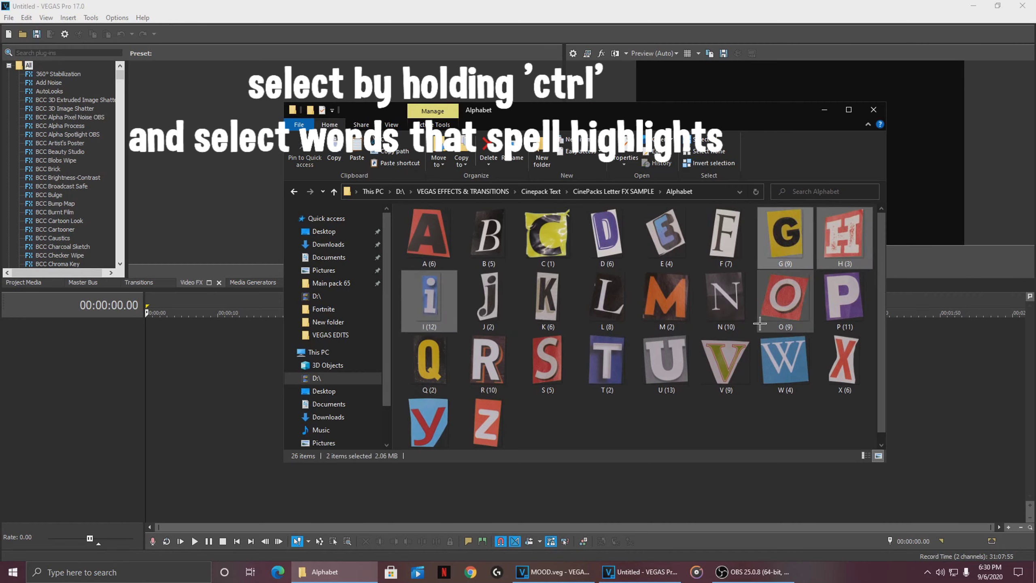
{"action": "left_click", "coordinate": [626, 288], "text": "ctrl"}
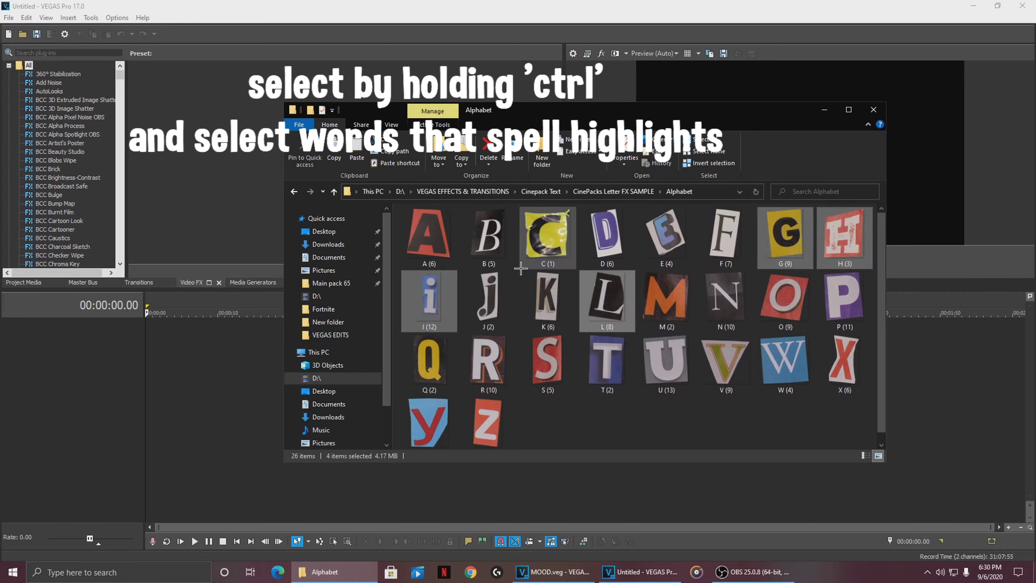
{"action": "left_click", "coordinate": [607, 361], "text": "ctrl"}
{"action": "left_click", "coordinate": [547, 360], "text": "ctrl"}
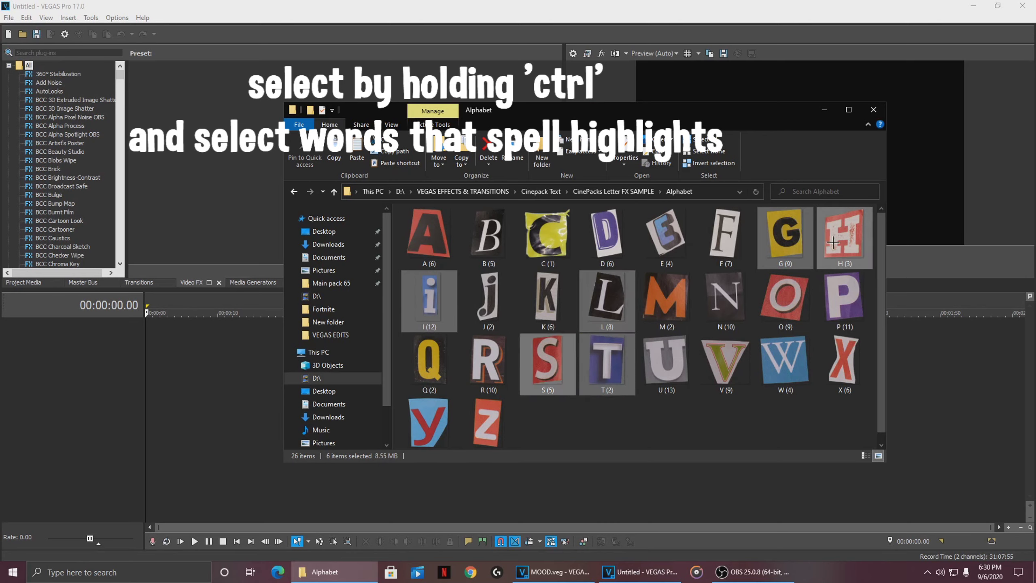
Drag the six selected letters into VEGAS Project Media.
{"action": "left_click_drag", "start_coordinate": [205, 137], "coordinate": [190, 143]}
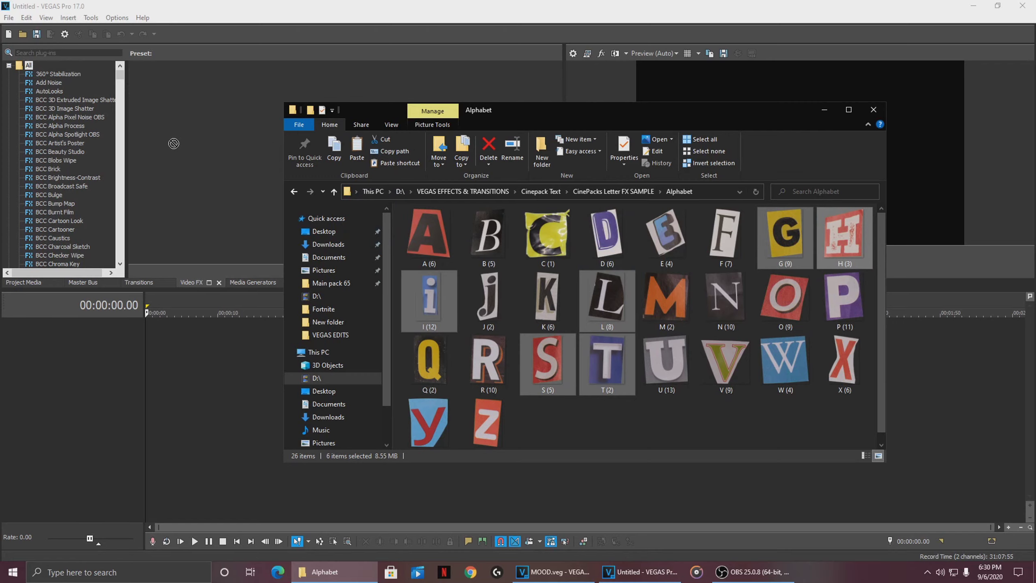
{"action": "left_click_drag", "start_coordinate": [46, 281], "coordinate": [129, 293]}
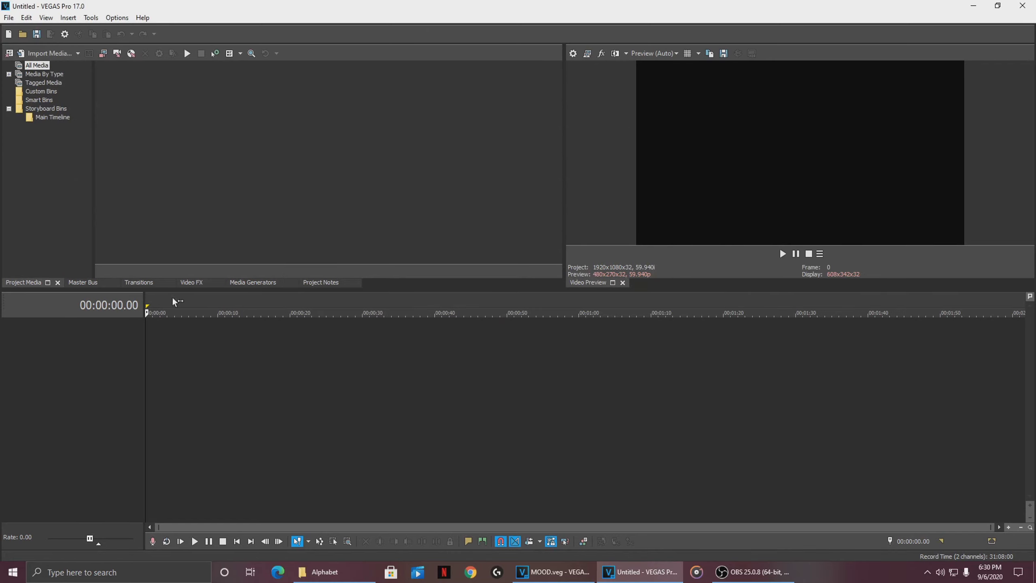
{"action": "left_click_drag", "start_coordinate": [25, 285], "coordinate": [170, 122]}
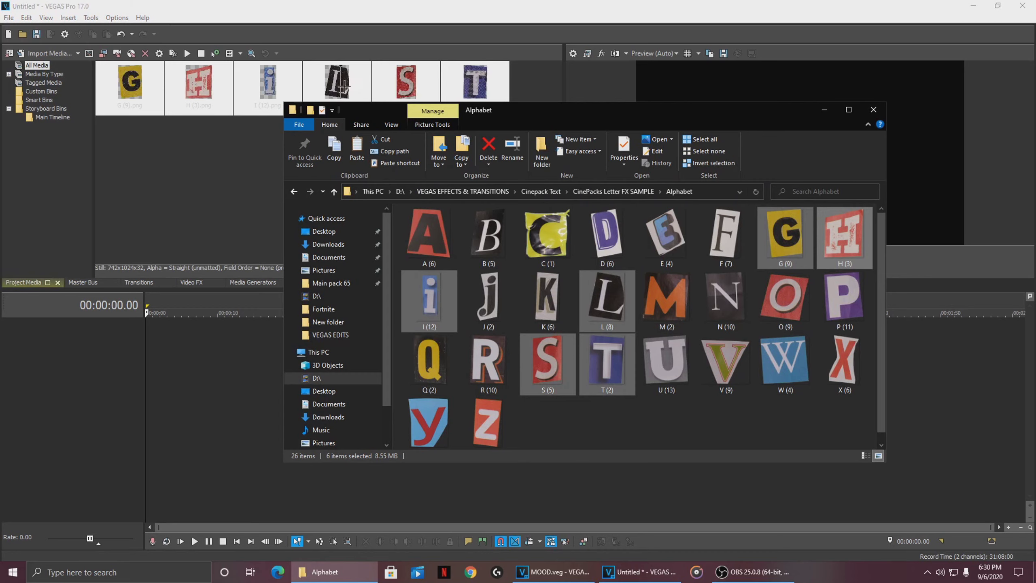
Import the 1 and 0 images from the _NUMBERS folder, then close Explorer.
{"action": "left_click", "coordinate": [333, 192]}
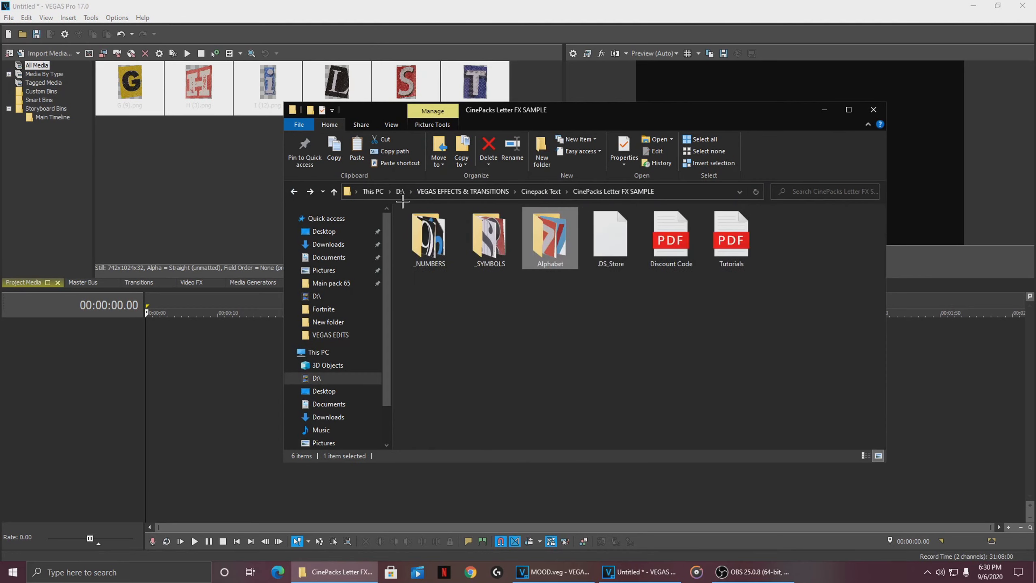
{"action": "double_click", "coordinate": [429, 236]}
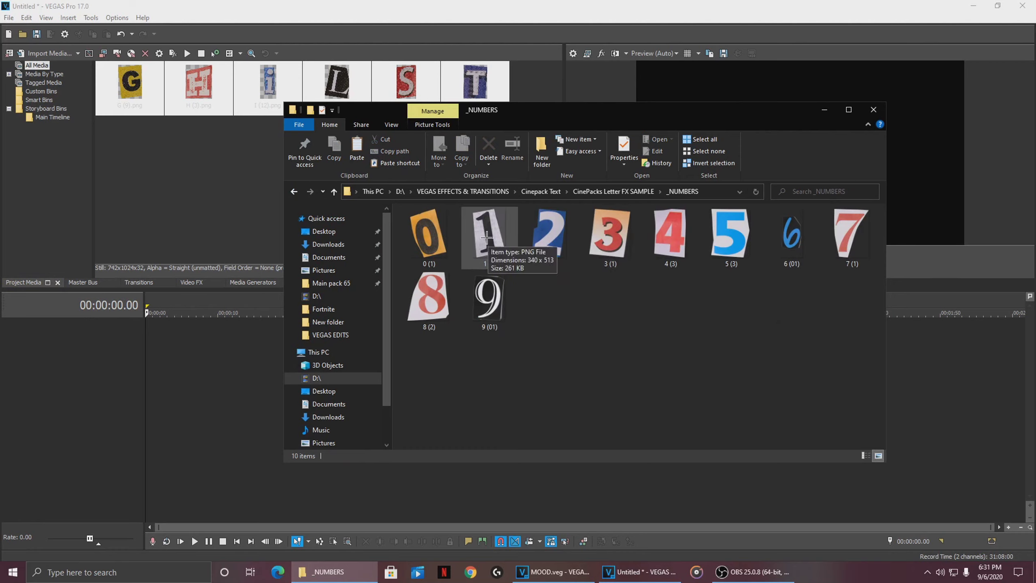
{"action": "left_click_drag", "start_coordinate": [486, 241], "coordinate": [162, 186]}
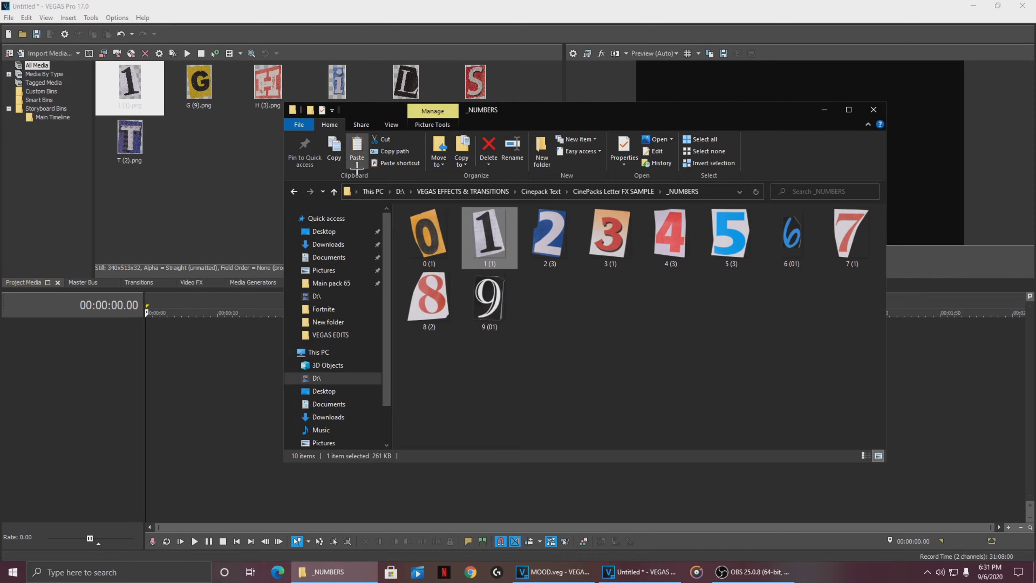
{"action": "left_click_drag", "start_coordinate": [428, 237], "coordinate": [170, 161]}
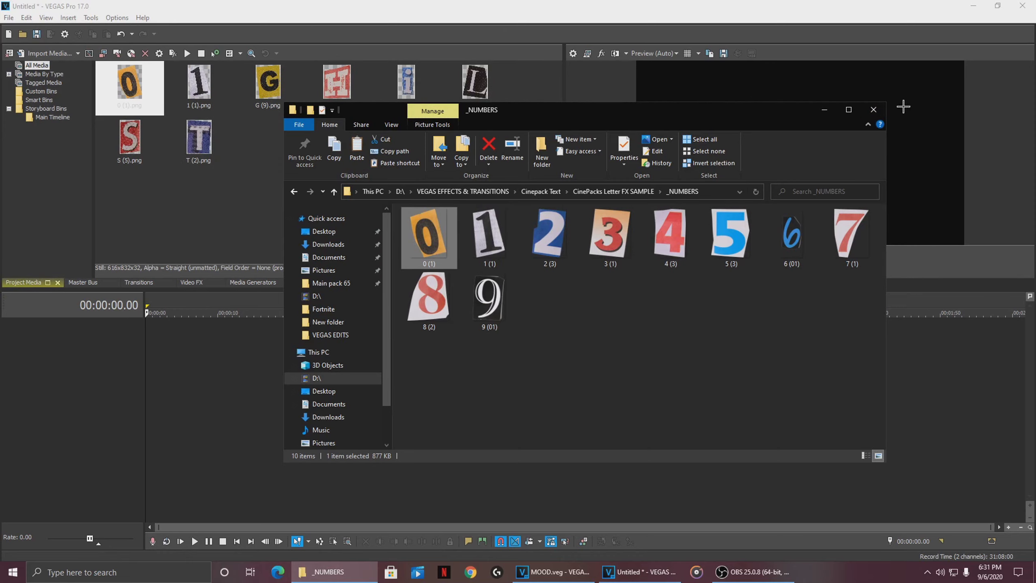
{"action": "left_click", "coordinate": [873, 109]}
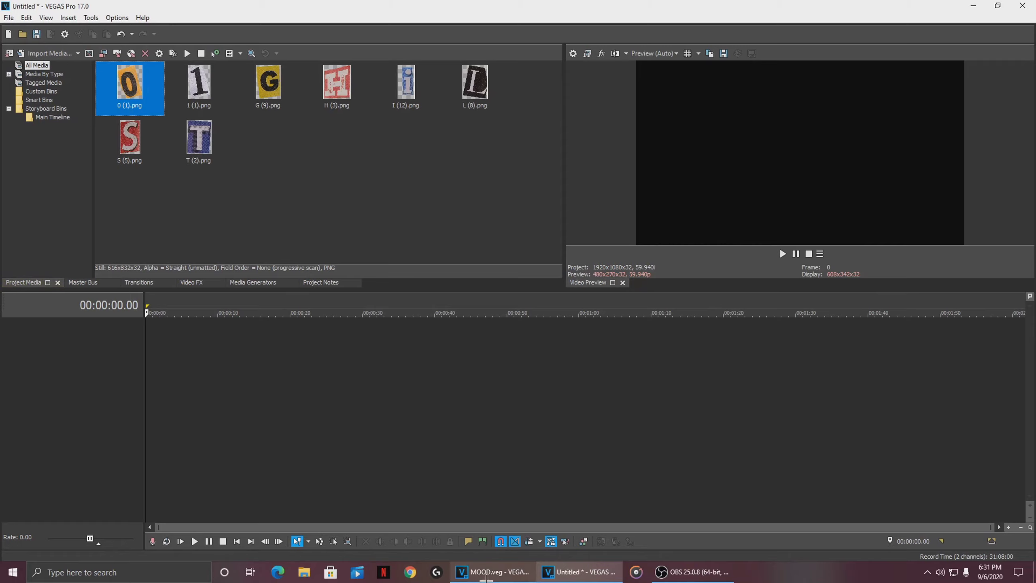
Import Displacement Map.mp4 from the VEGAS OVERLAYS folder into Project Media.
{"action": "left_click", "coordinate": [304, 572]}
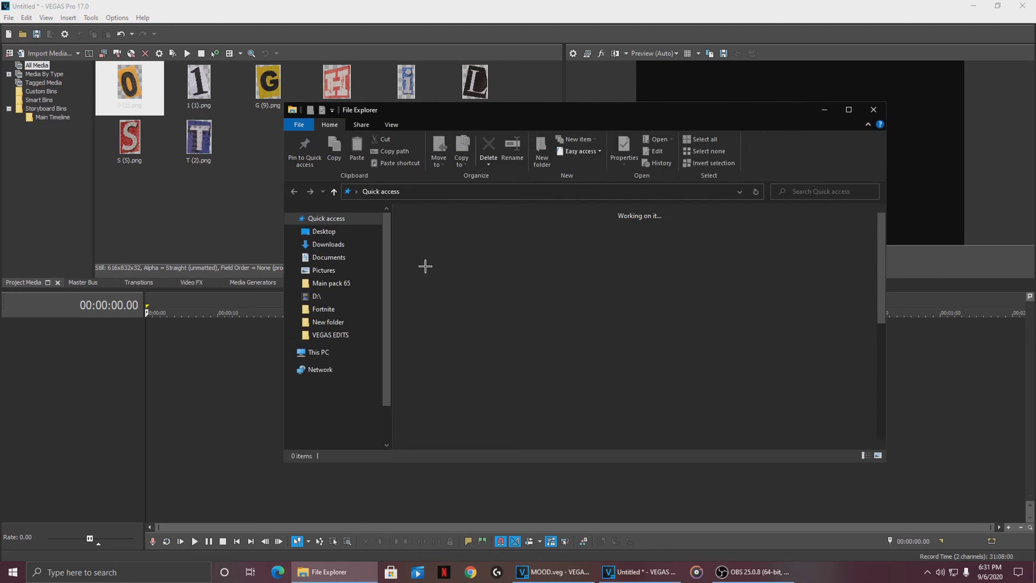
{"action": "left_click", "coordinate": [334, 335]}
{"action": "key", "text": "Up"}
{"action": "key", "text": "Up"}
{"action": "key", "text": "Up"}
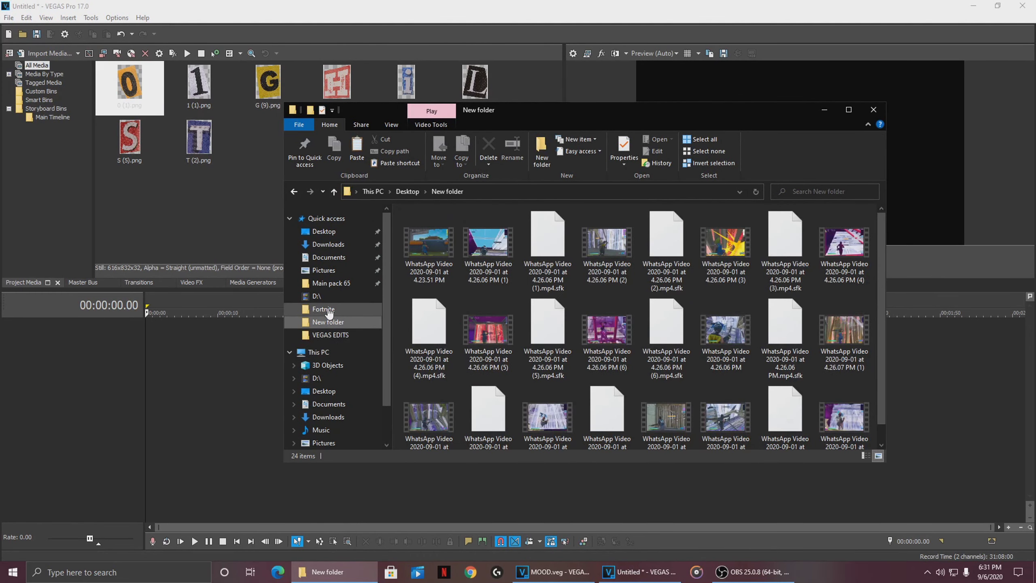
{"action": "double_click", "coordinate": [467, 246]}
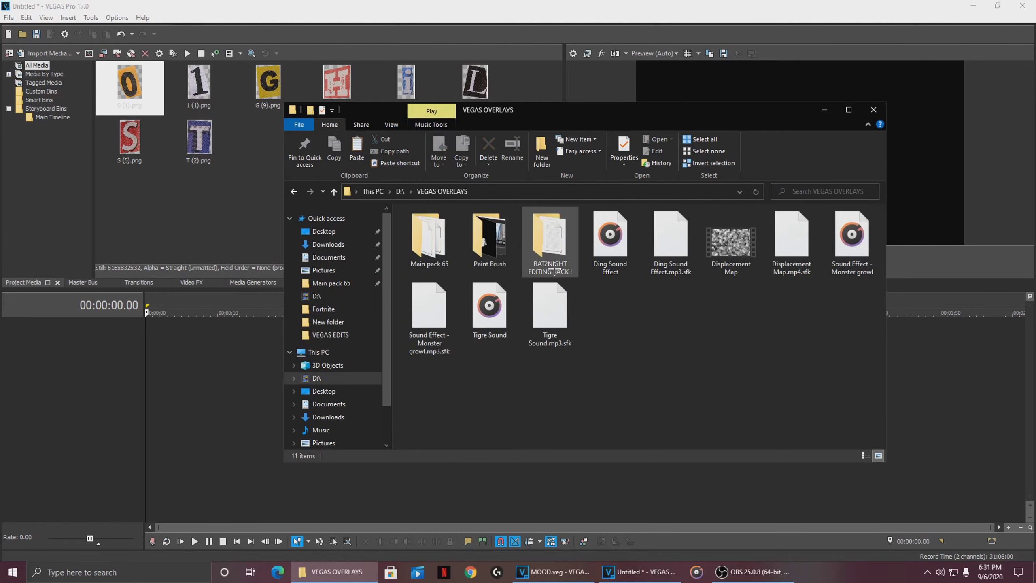
{"action": "left_click_drag", "start_coordinate": [733, 249], "coordinate": [155, 228]}
{"action": "left_click", "coordinate": [824, 109]}
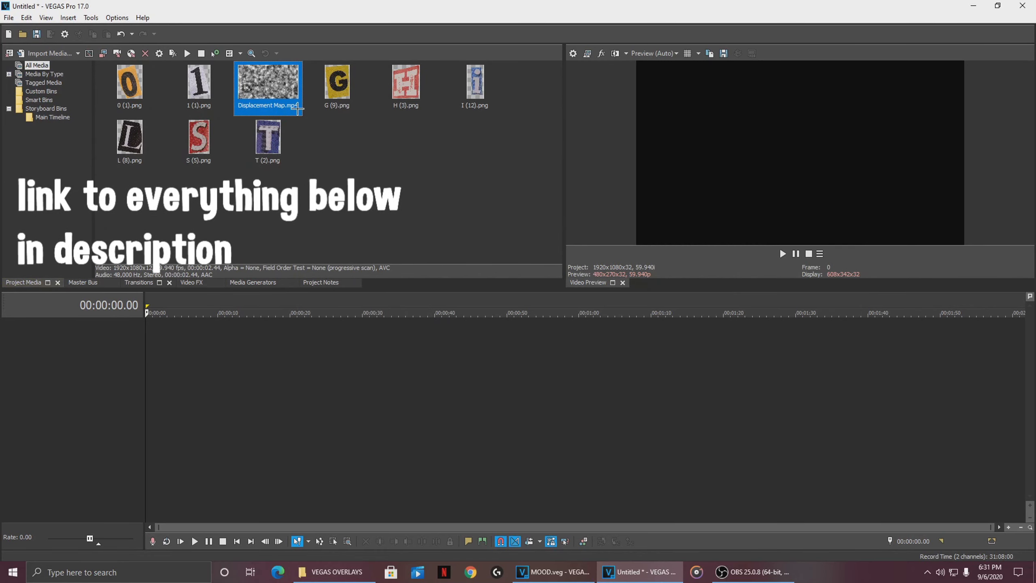
Place the clip at the timeline start, keeping the current project video settings.
{"action": "left_click_drag", "start_coordinate": [166, 351], "coordinate": [154, 352]}
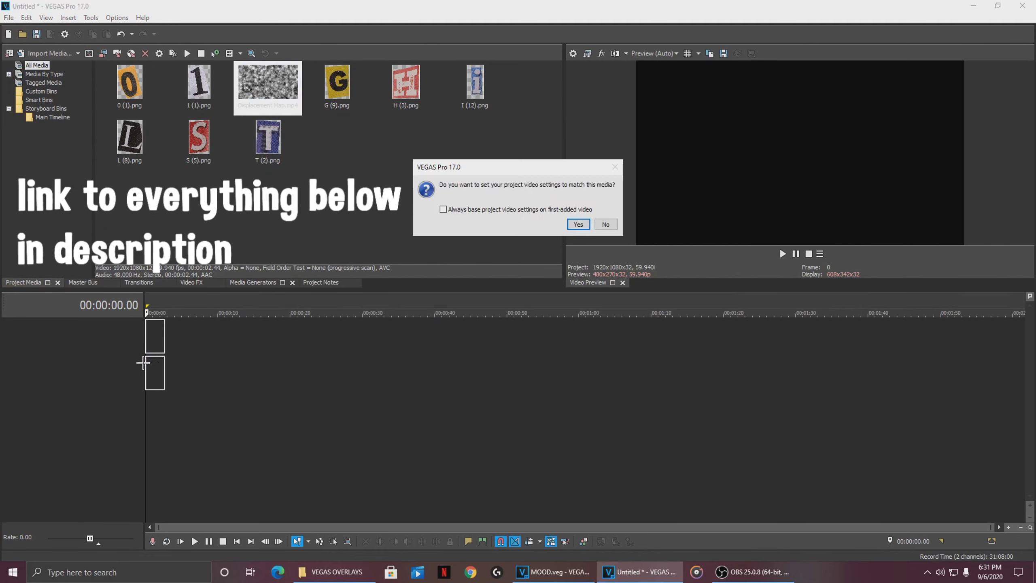
{"action": "left_click", "coordinate": [605, 224]}
{"action": "scroll", "coordinate": [229, 379], "scroll_direction": "up", "scroll_amount": 5}
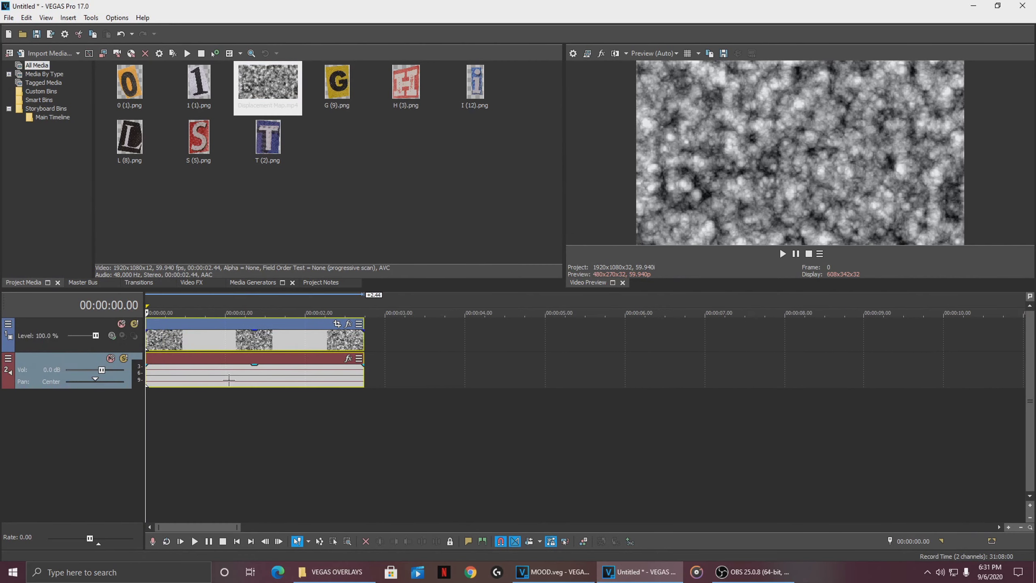
{"action": "left_click", "coordinate": [229, 379]}
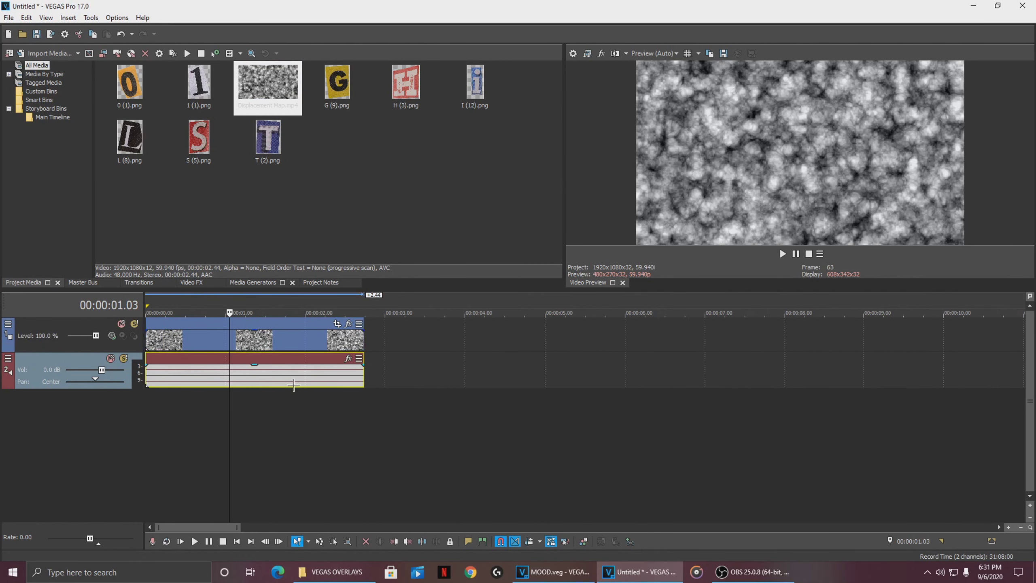
Delete the clip's audio event and track, then slide the video back to 00:00:00.00.
{"action": "key", "text": "Delete"}
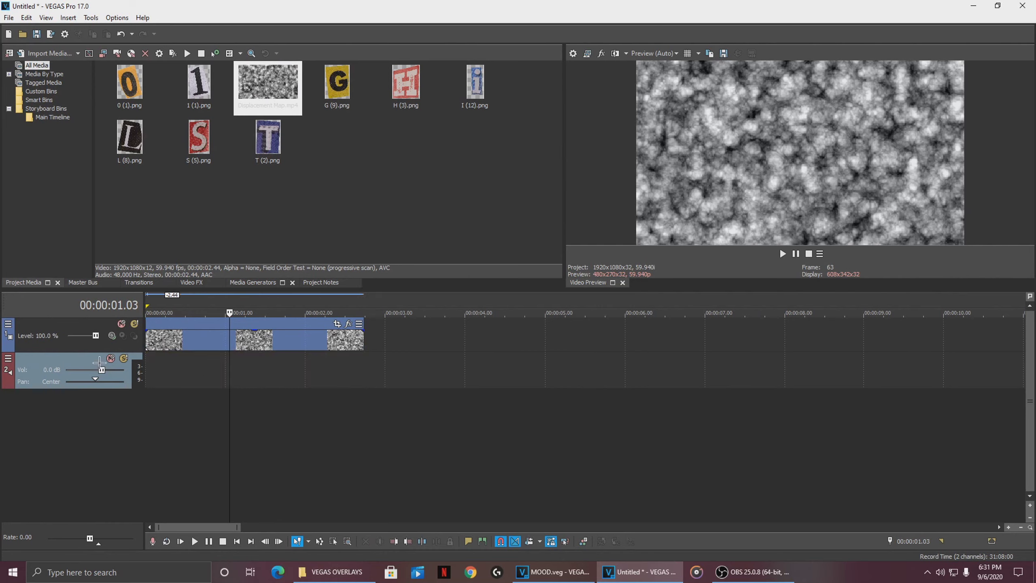
{"action": "key", "text": "Delete"}
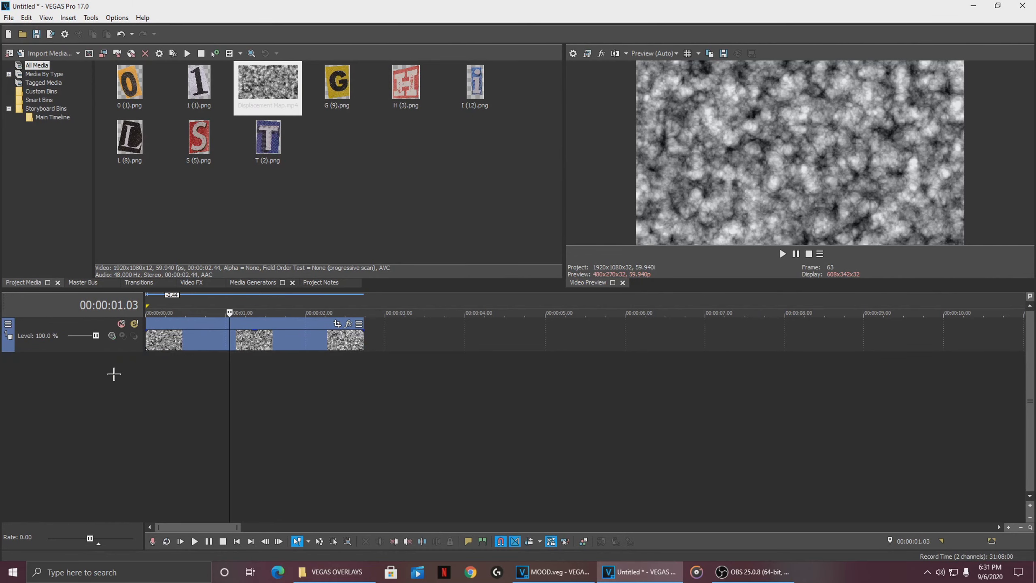
{"action": "left_click_drag", "start_coordinate": [219, 344], "coordinate": [309, 344]}
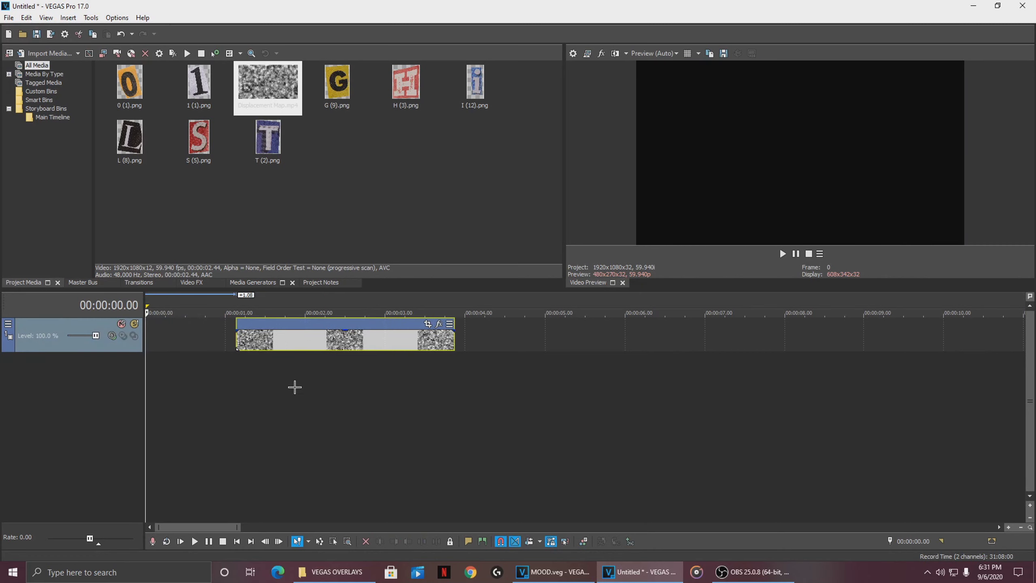
{"action": "left_click", "coordinate": [294, 383]}
{"action": "left_click_drag", "start_coordinate": [258, 341], "coordinate": [142, 370]}
{"action": "left_click", "coordinate": [148, 366]}
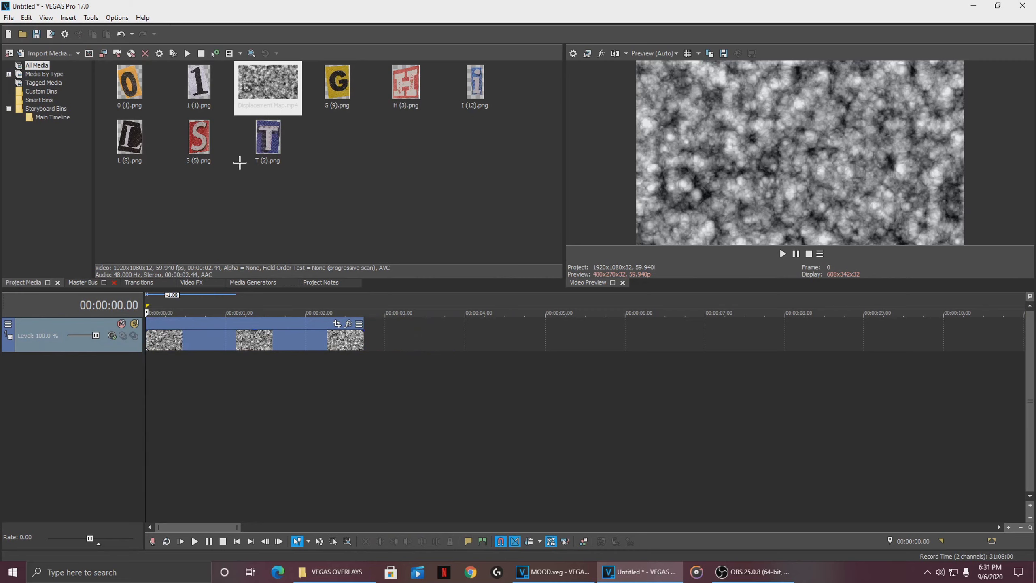
Bring the playhead back to frame 0 at the timeline start.
{"action": "right_click", "coordinate": [86, 362]}
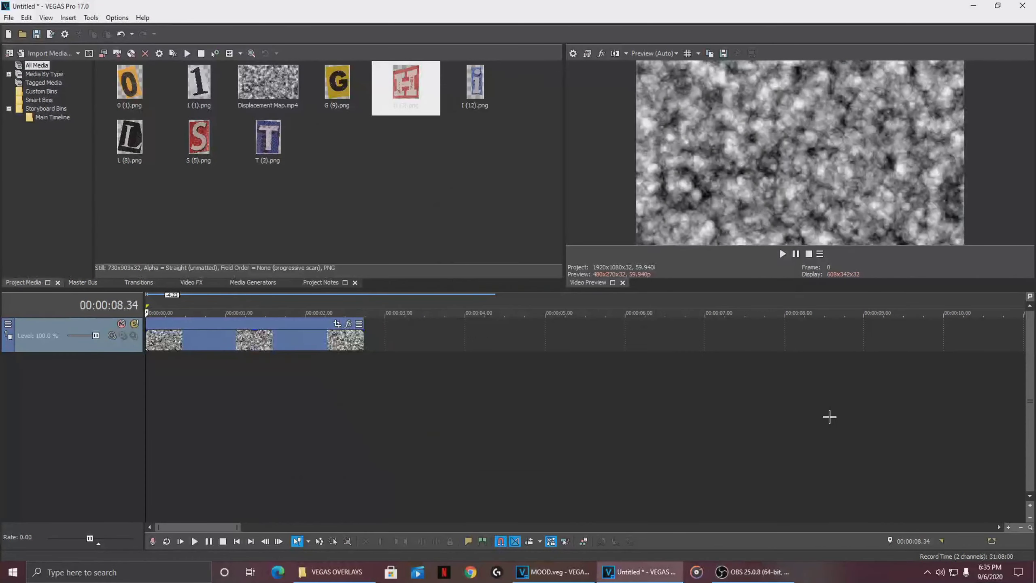
{"action": "left_click", "coordinate": [828, 416]}
{"action": "left_click", "coordinate": [165, 386]}
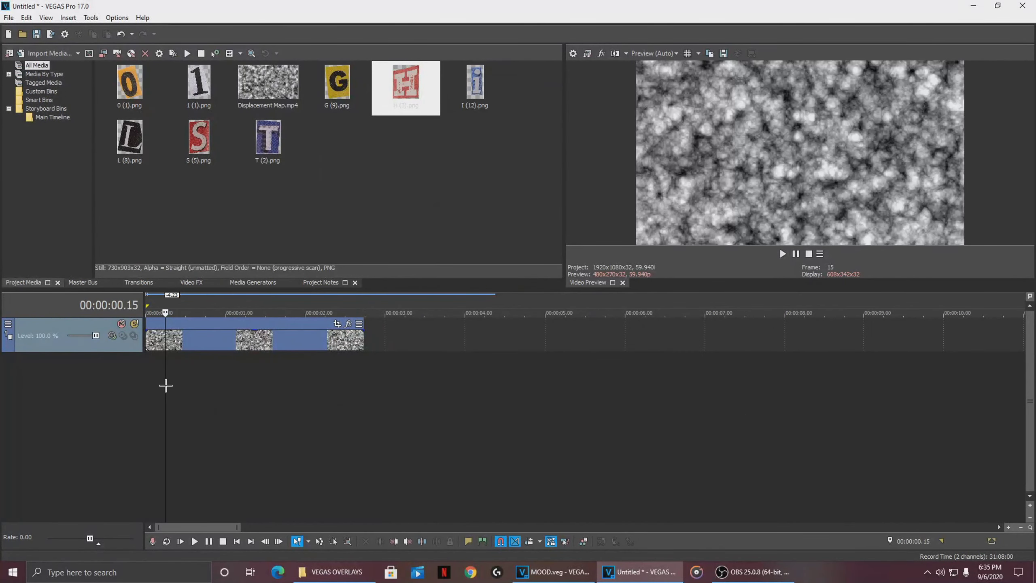
{"action": "left_click_drag", "start_coordinate": [168, 385], "coordinate": [136, 405]}
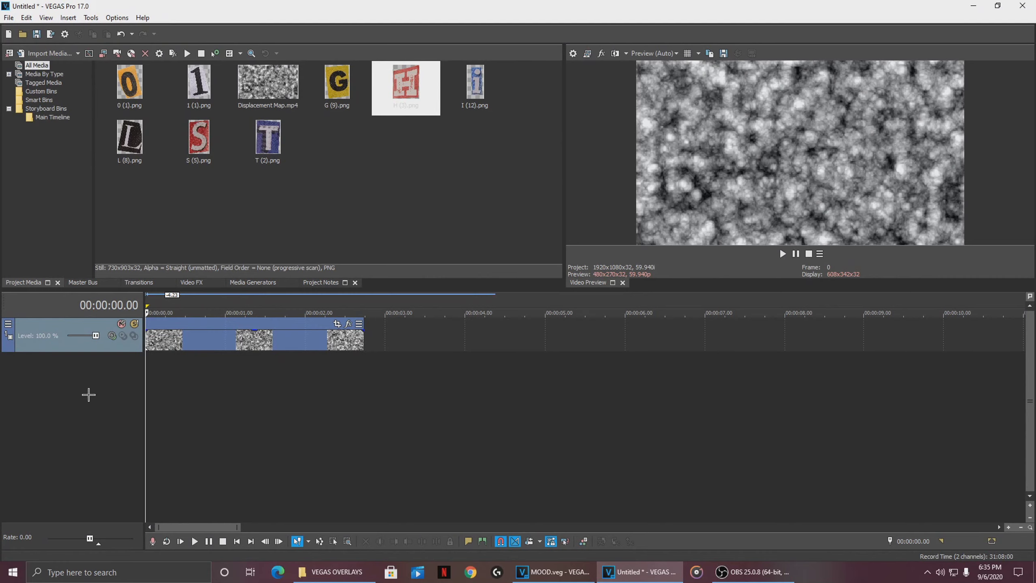
Insert three empty video tracks above the Displacement Map clip.
{"action": "right_click", "coordinate": [82, 363]}
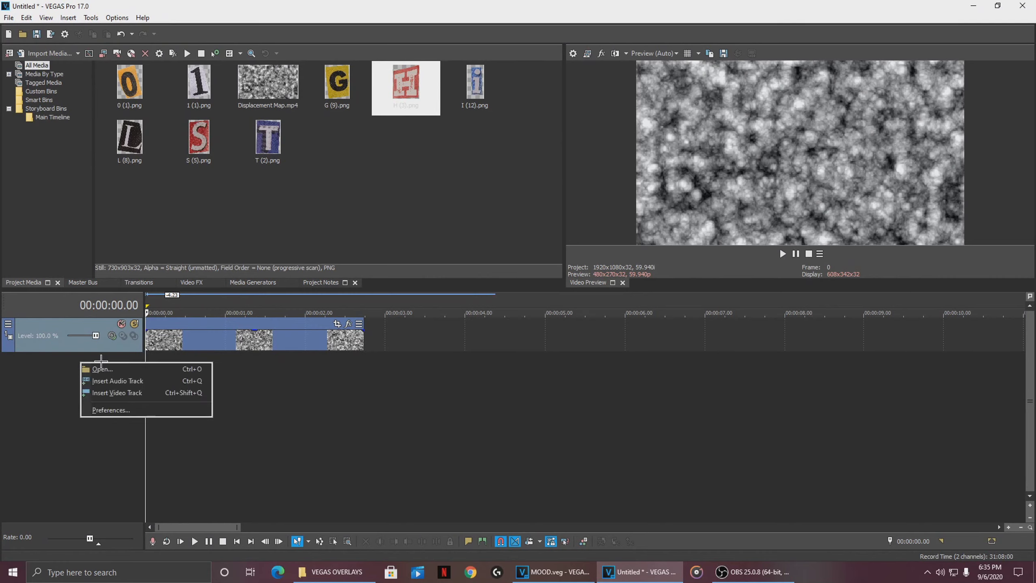
{"action": "left_click", "coordinate": [145, 393]}
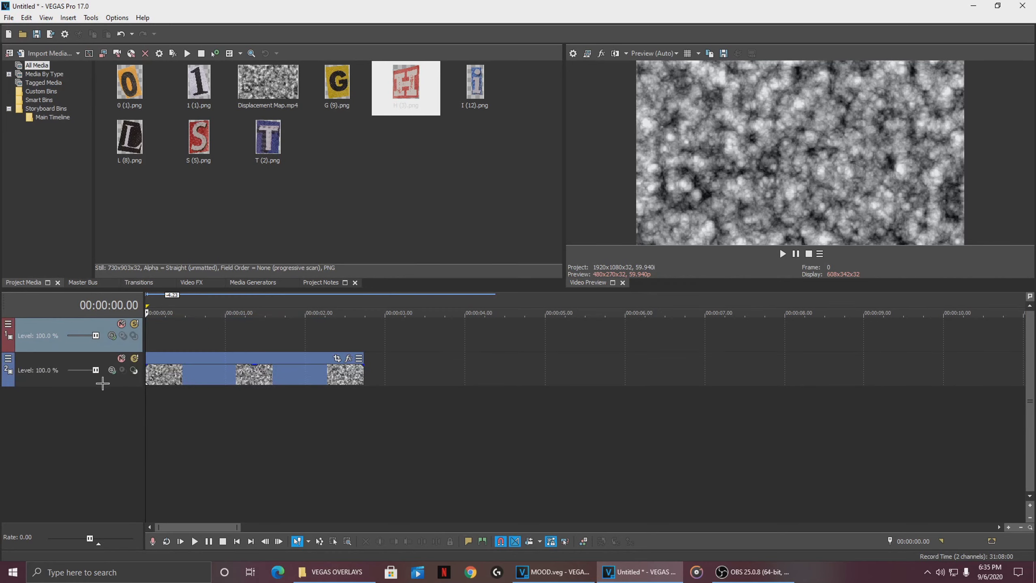
{"action": "right_click", "coordinate": [50, 367]}
{"action": "left_click", "coordinate": [85, 390]}
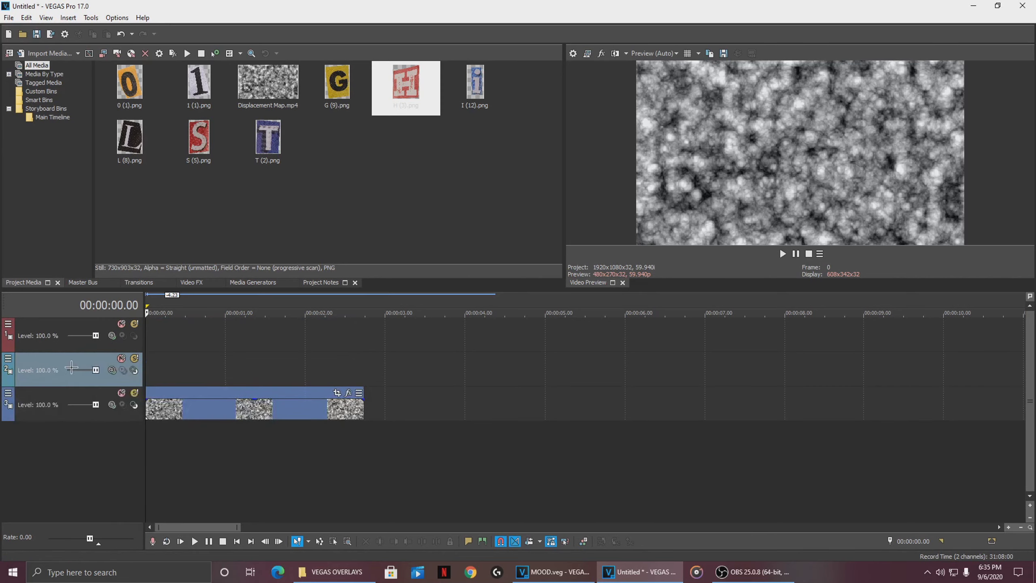
{"action": "right_click", "coordinate": [63, 349]}
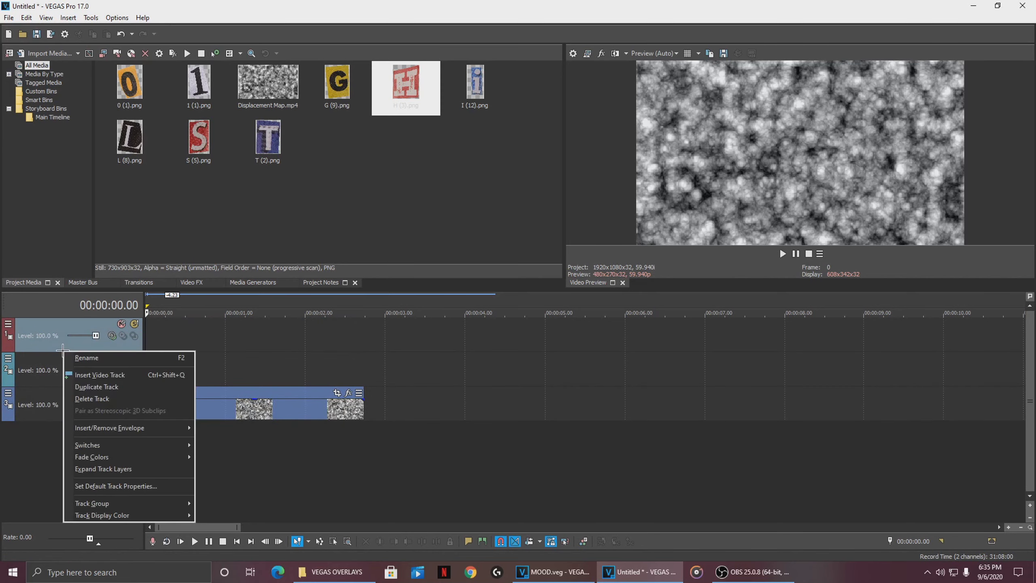
{"action": "left_click", "coordinate": [99, 374]}
{"action": "scroll", "coordinate": [171, 398], "scroll_direction": "up", "scroll_amount": 5}
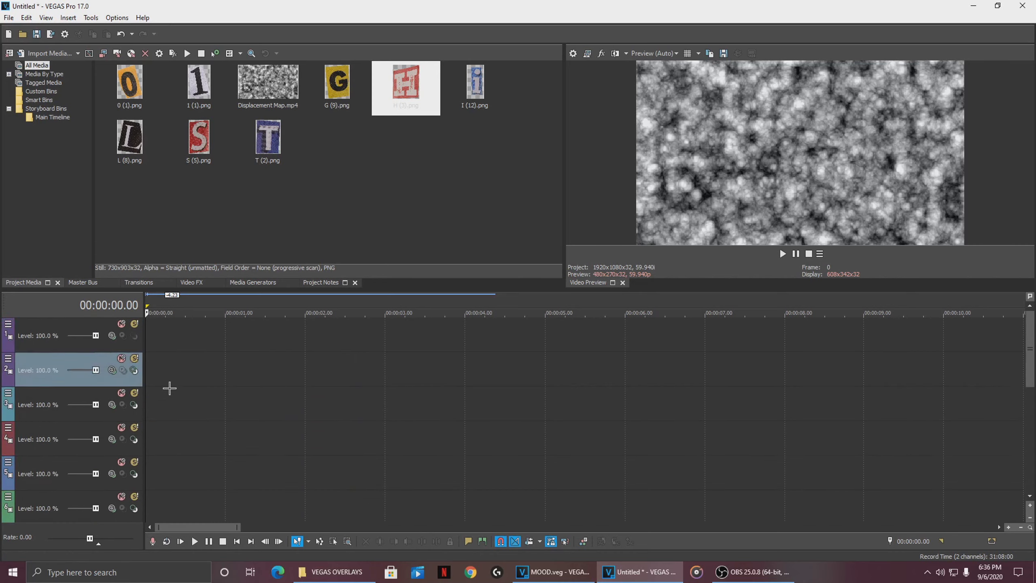
{"action": "scroll", "coordinate": [171, 385], "scroll_direction": "down", "scroll_amount": 5}
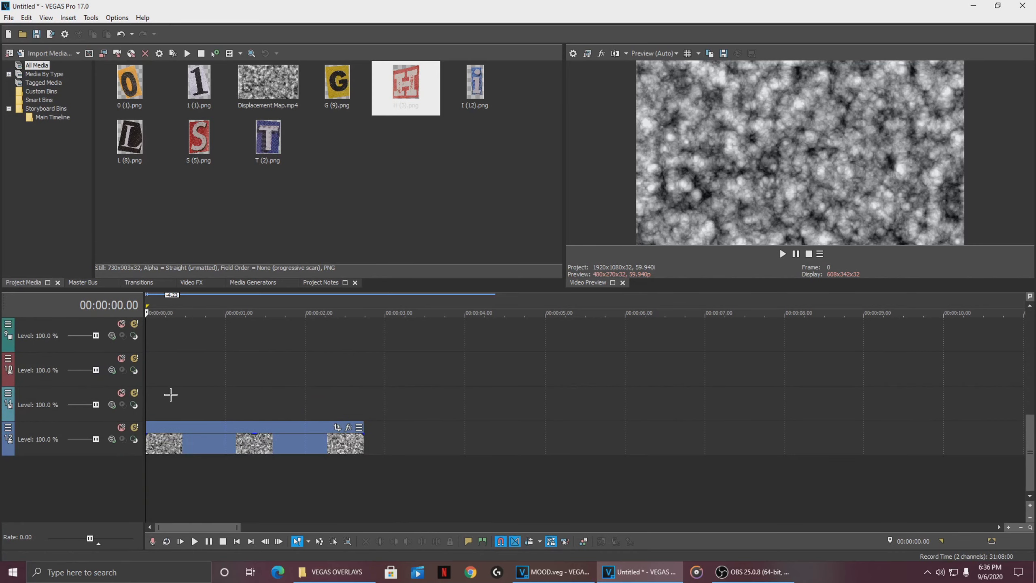
{"action": "left_click", "coordinate": [176, 429]}
Move the Displacement Map clip up to the top video track, playhead at start.
{"action": "left_click_drag", "start_coordinate": [159, 440], "coordinate": [165, 328]}
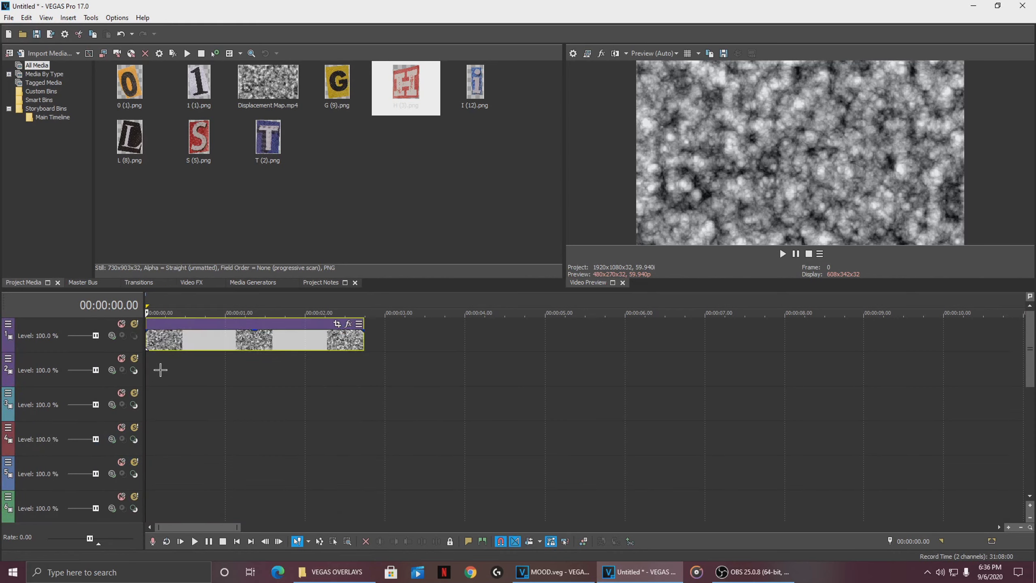
{"action": "left_click", "coordinate": [224, 362]}
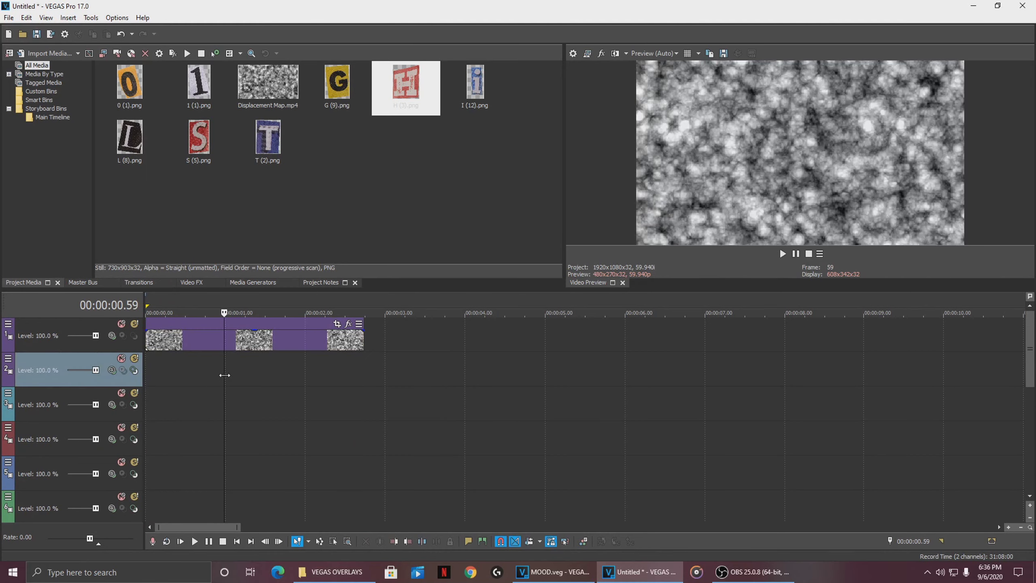
{"action": "left_click", "coordinate": [147, 363]}
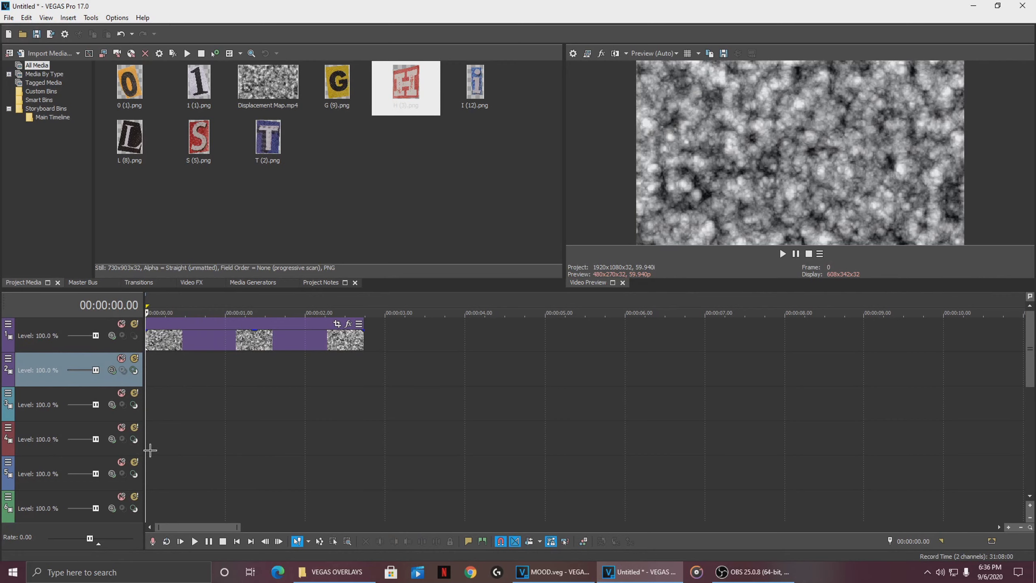
{"action": "scroll", "coordinate": [149, 449], "scroll_direction": "down", "scroll_amount": 5}
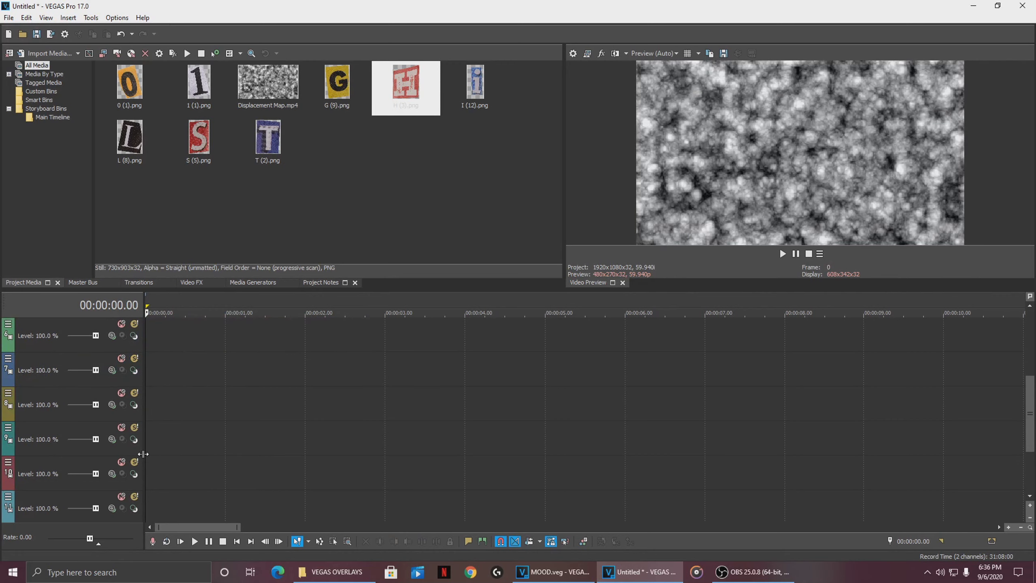
Insert three more empty video tracks and return to the top of the track stack.
{"action": "right_click", "coordinate": [70, 497]}
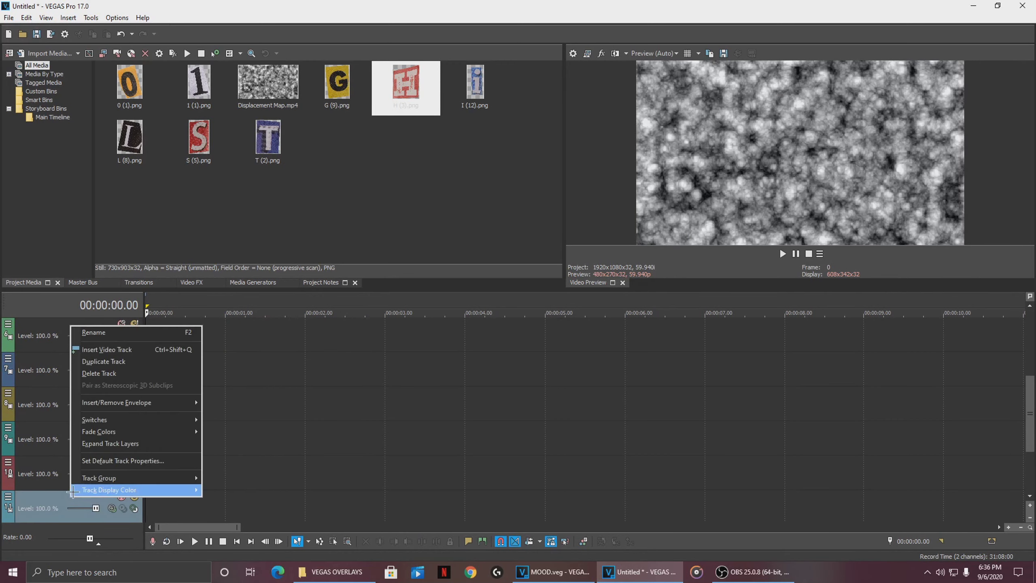
{"action": "left_click", "coordinate": [124, 348]}
{"action": "right_click", "coordinate": [64, 461]}
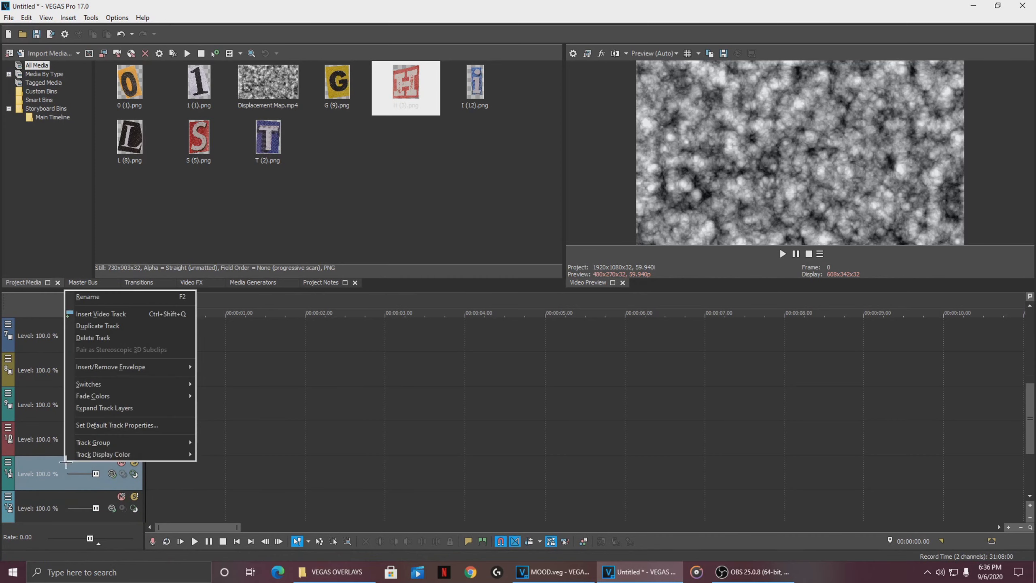
{"action": "left_click", "coordinate": [123, 315]}
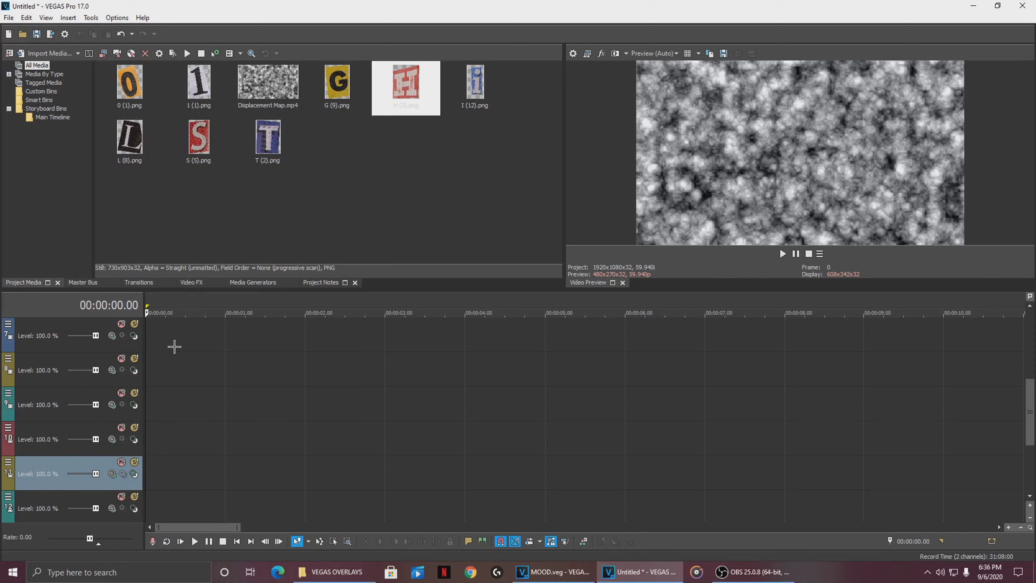
{"action": "right_click", "coordinate": [49, 460]}
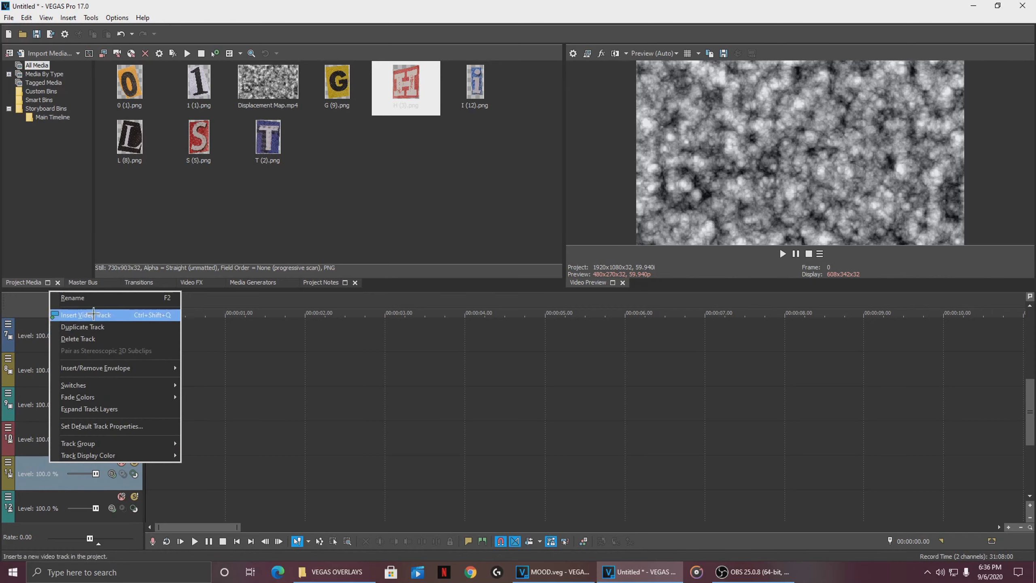
{"action": "left_click", "coordinate": [122, 317]}
{"action": "left_click", "coordinate": [184, 440]}
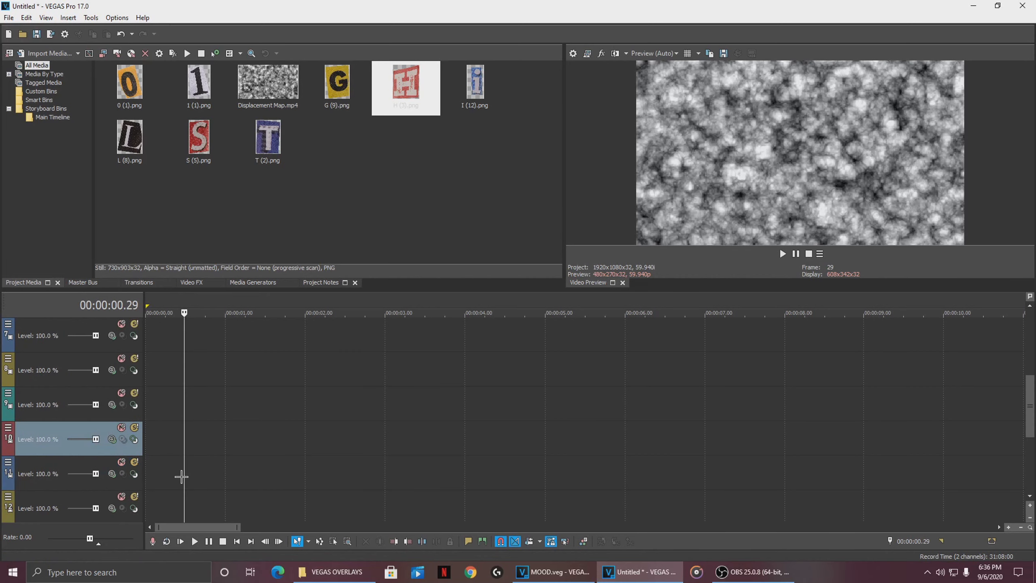
{"action": "key", "text": "Down"}
{"action": "key", "text": "Down"}
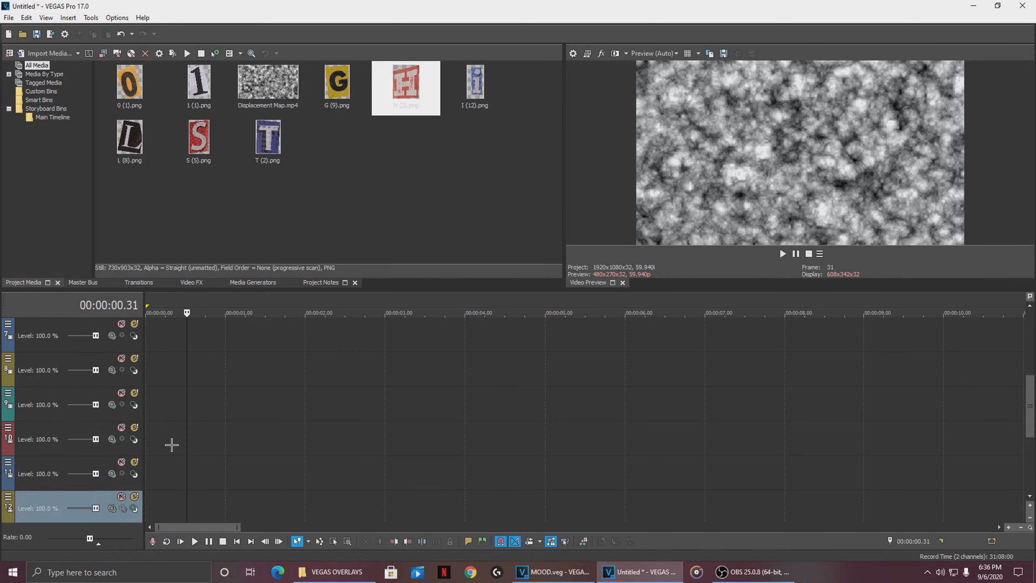
{"action": "key", "text": "ctrl+Home"}
{"action": "mouse_move", "coordinate": [334, 568]}
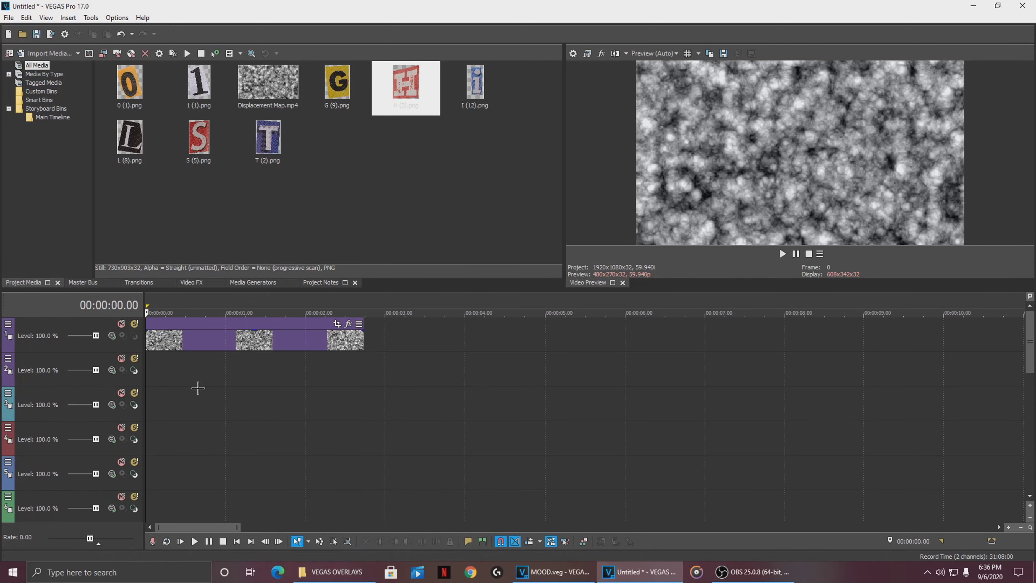